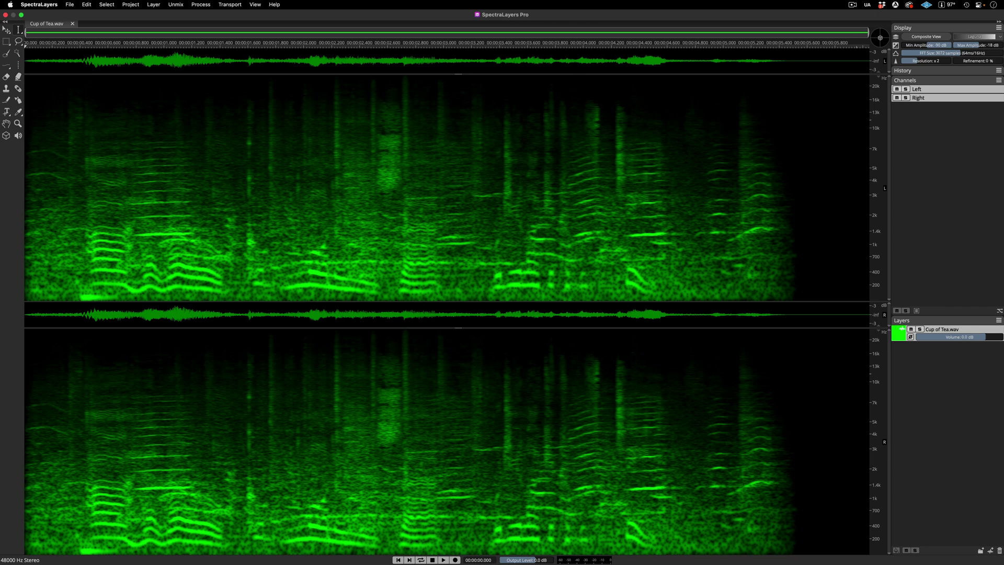
Step: Play Cup of Tea.wav, split it with Unmix Noisy Speech, then solo and play the Speech layer
key(space)
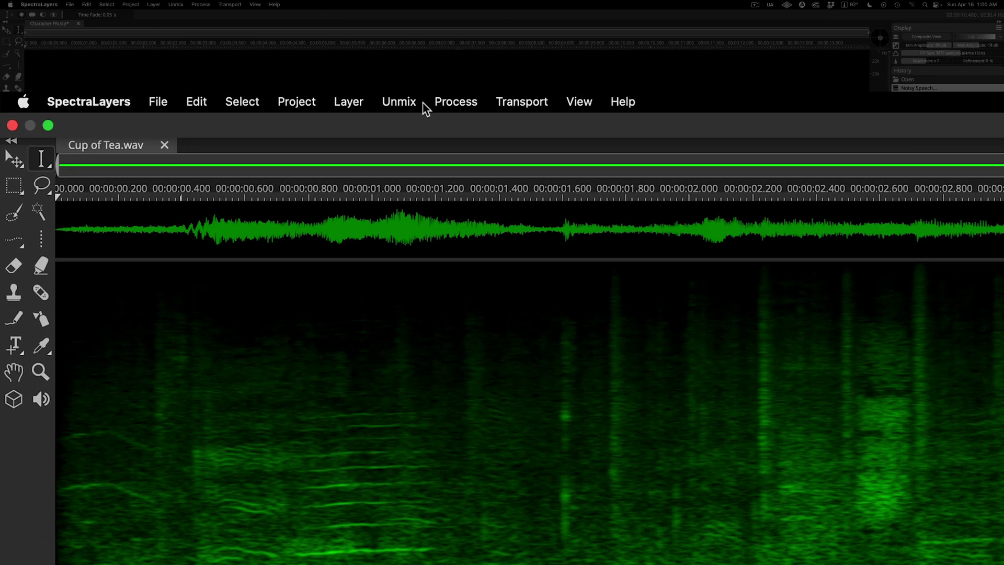
click(184, 5)
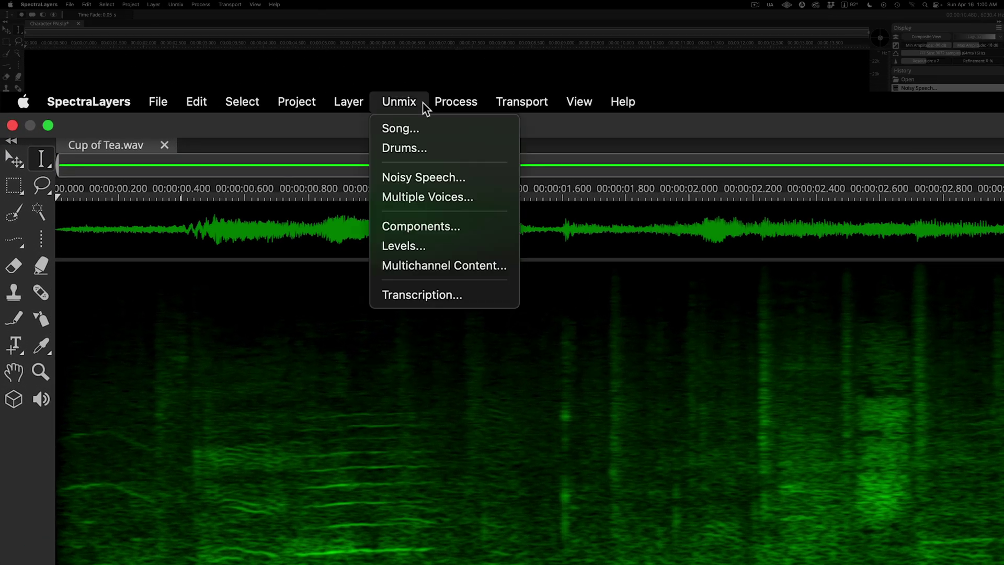
click(475, 177)
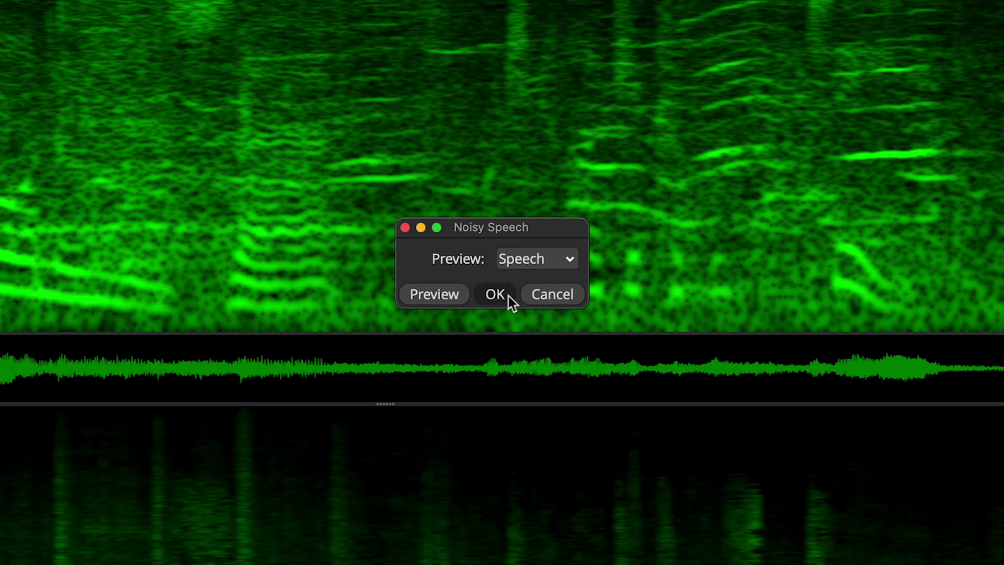
click(509, 296)
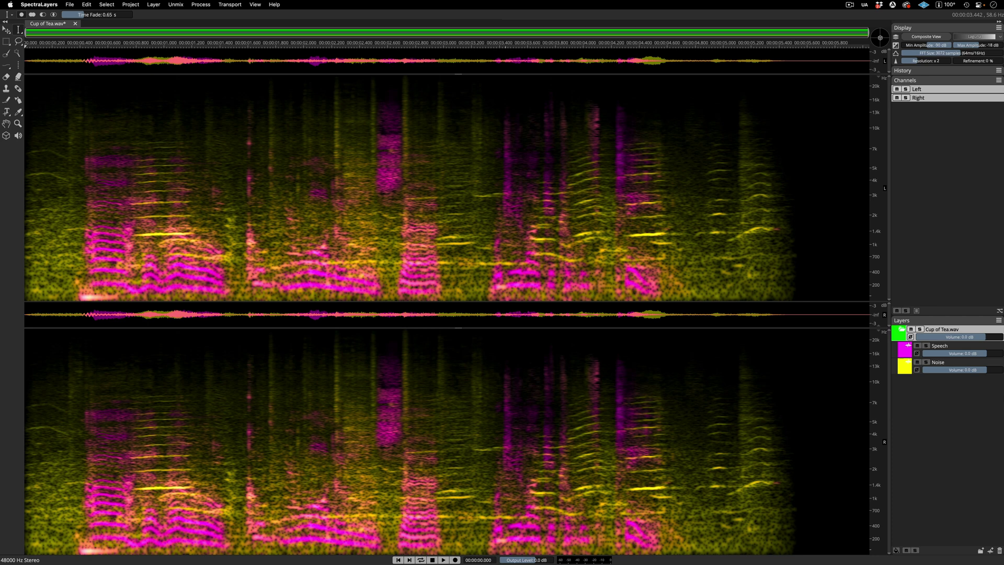
click(926, 345)
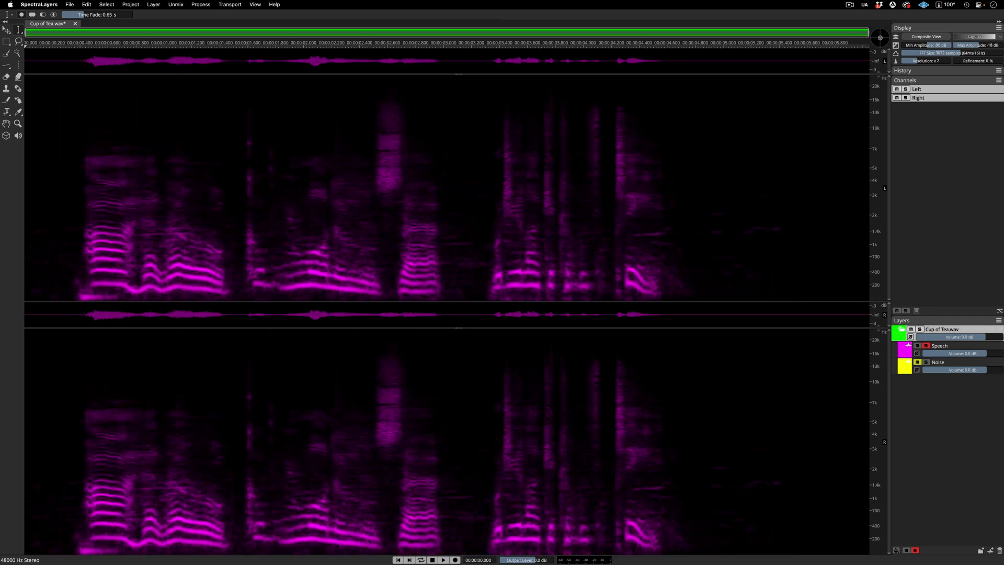
key(space)
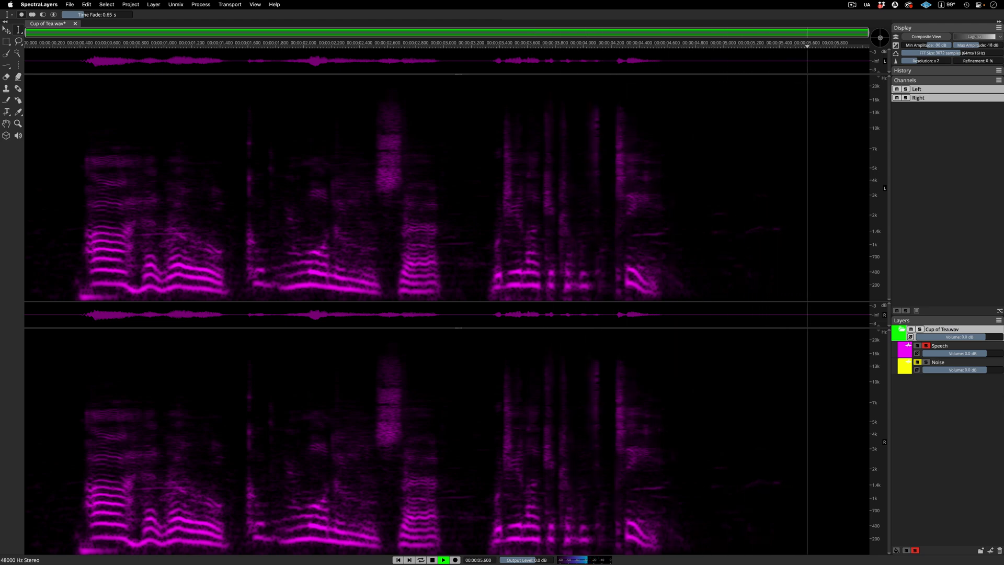
Step: Solo the Noise layer instead and play the separated background noise
click(926, 362)
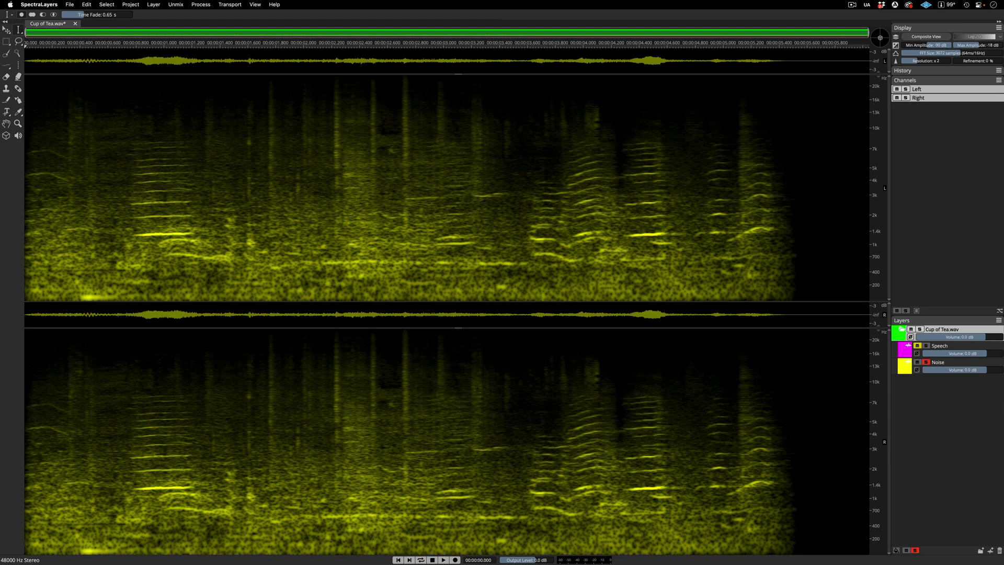
key(space)
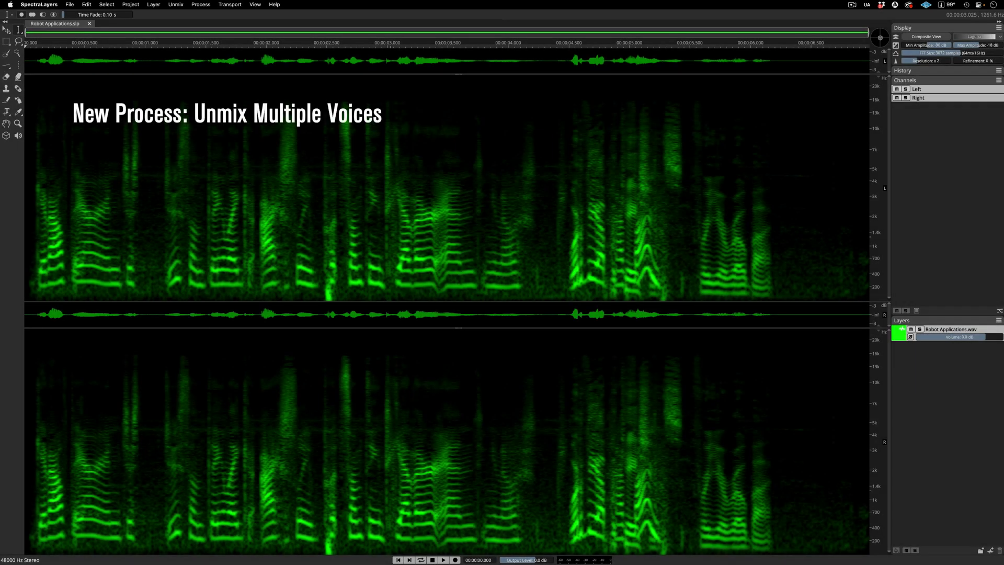
Step: Play the two-speaker recording, then bring up Multiple Voices unmix at 80% discrimination, maximum 2 voices
key(space)
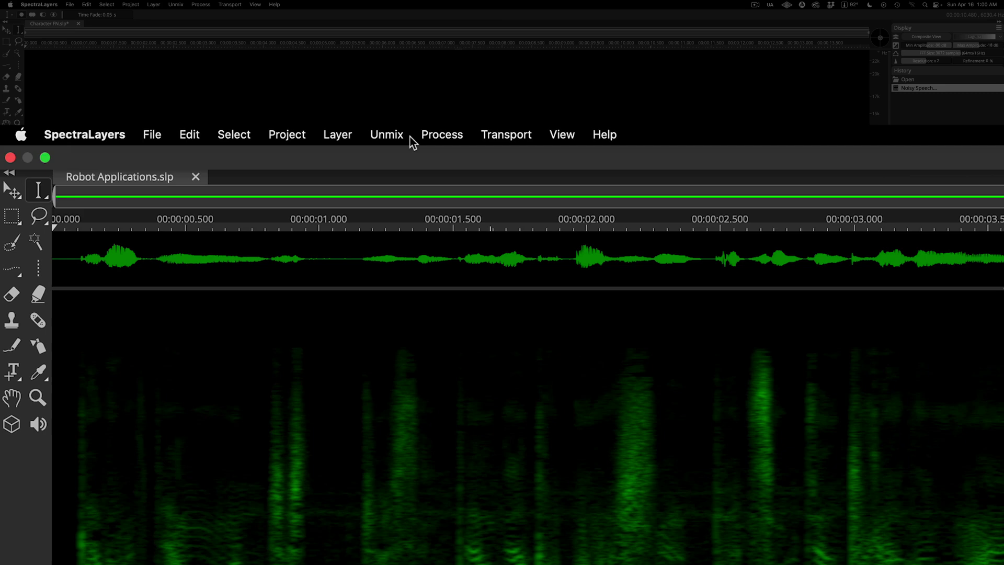
click(186, 5)
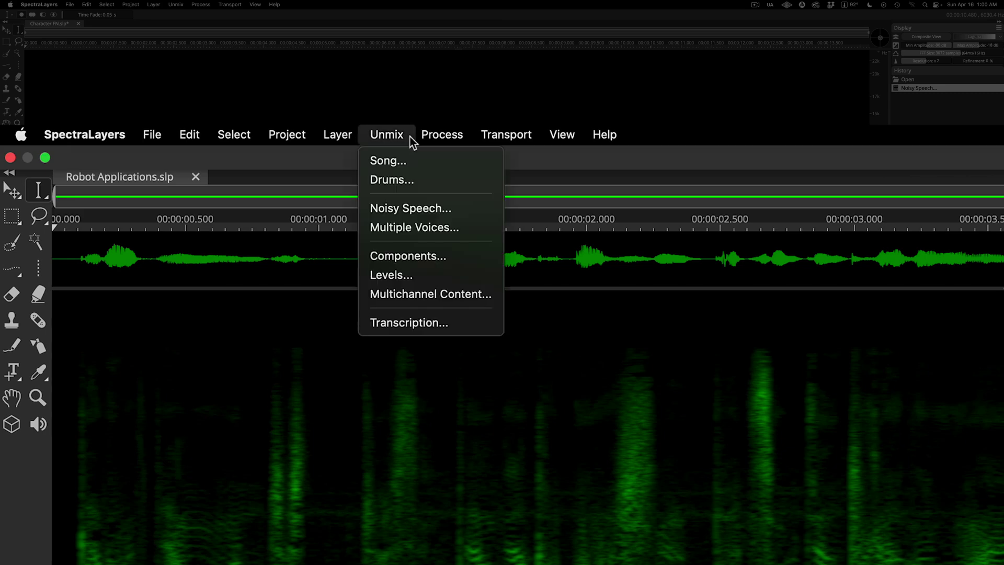
click(469, 229)
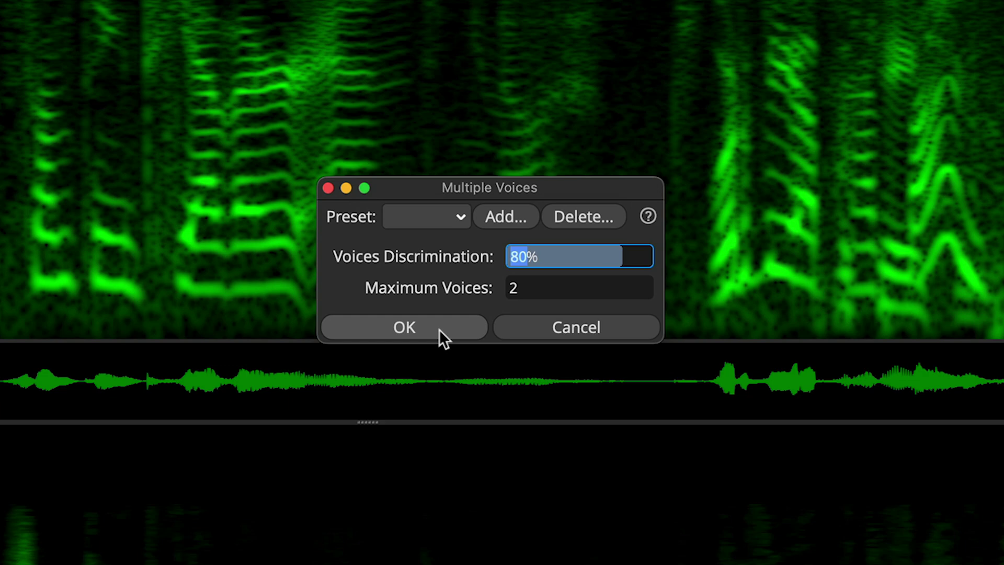
Step: Separate Robot Applications into Voice 1, Voice 2 and Non-Voice layers, then solo and play Voice 1
click(438, 328)
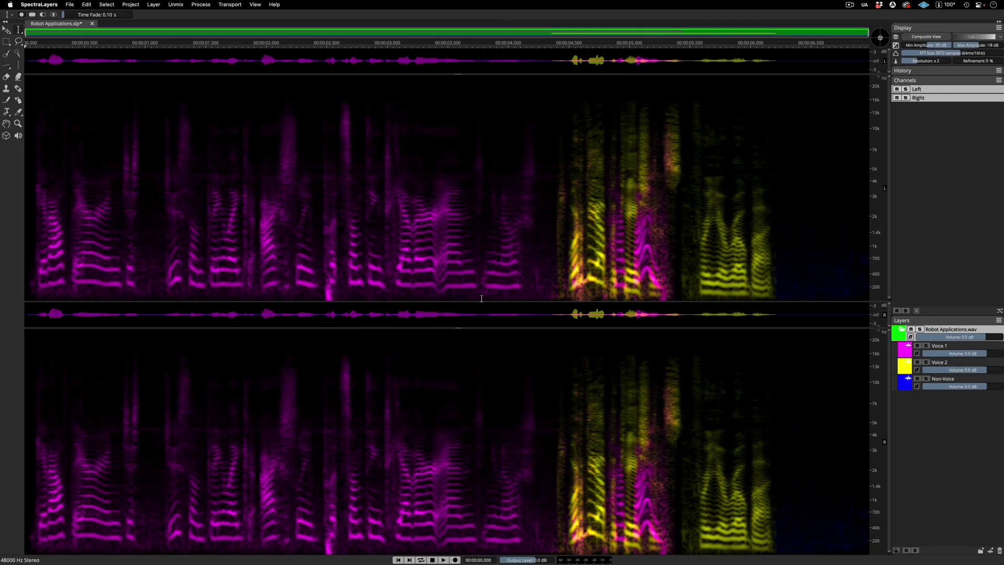
click(926, 345)
key(space)
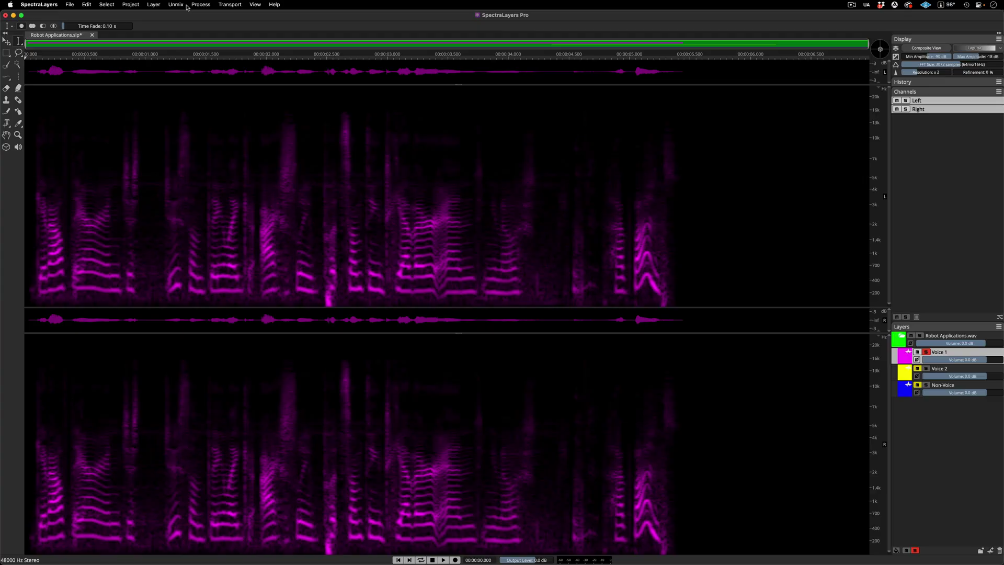
Step: Run Unmix Transcription on Voice 1 with language English and quality Best
click(178, 5)
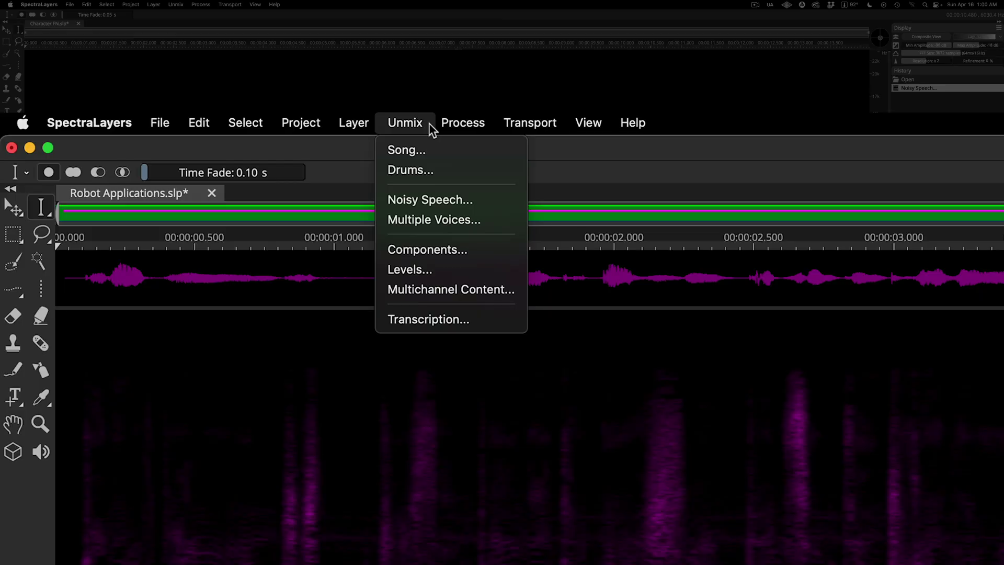
click(482, 319)
click(598, 173)
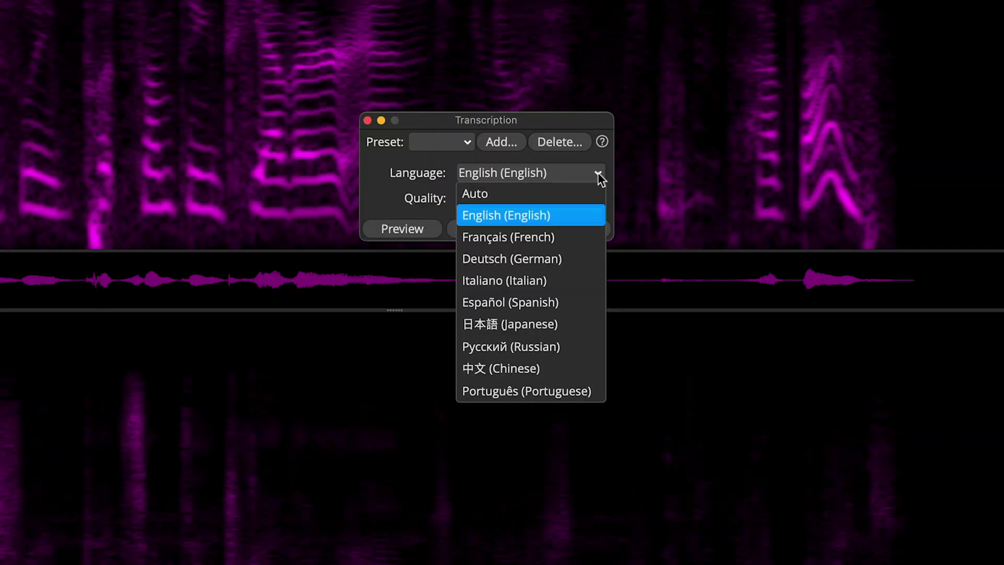
click(598, 172)
click(598, 198)
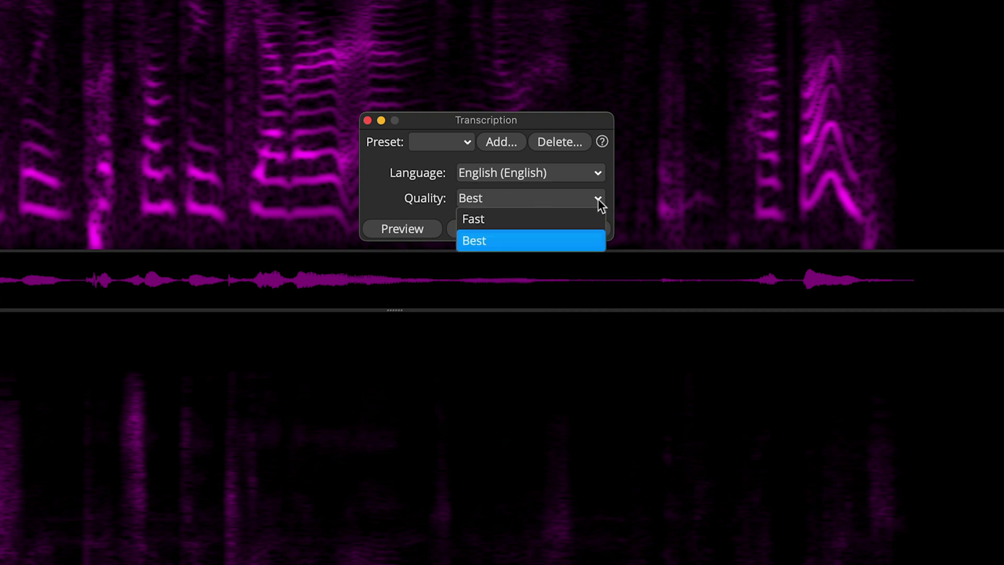
click(509, 238)
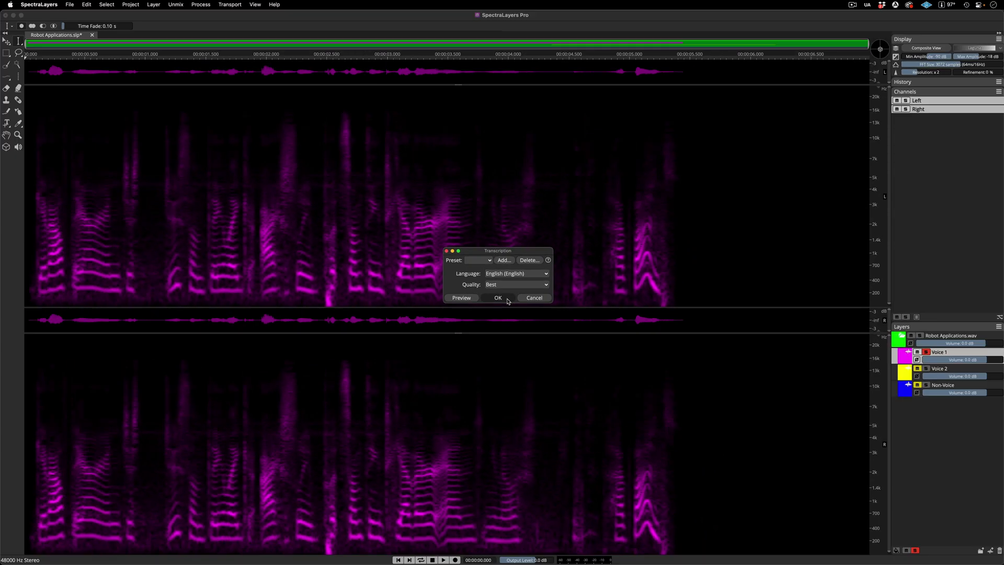
click(507, 230)
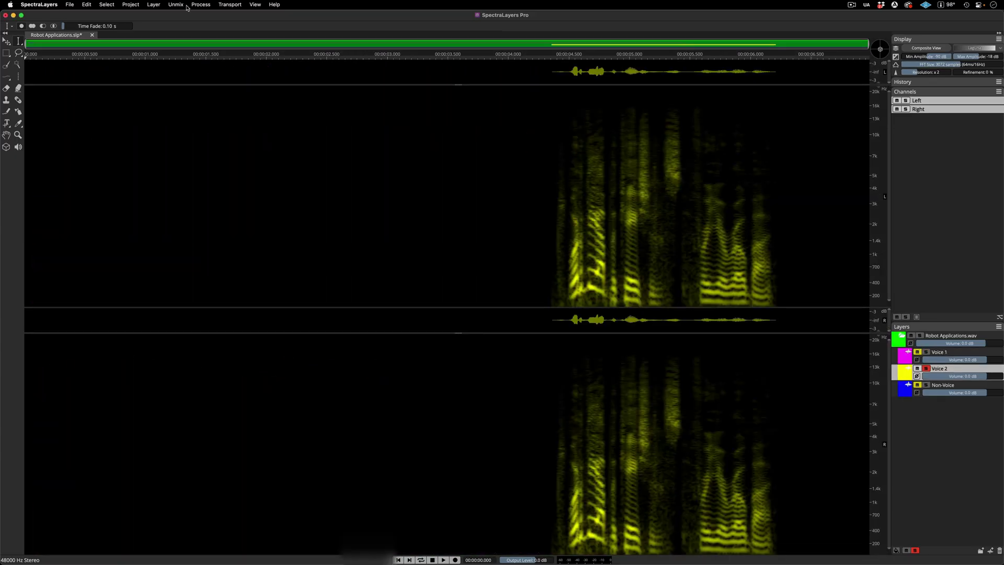
Step: Transcribe Voice 2 as well, then jump playback to the word labels know, have and fun!
click(175, 5)
click(193, 87)
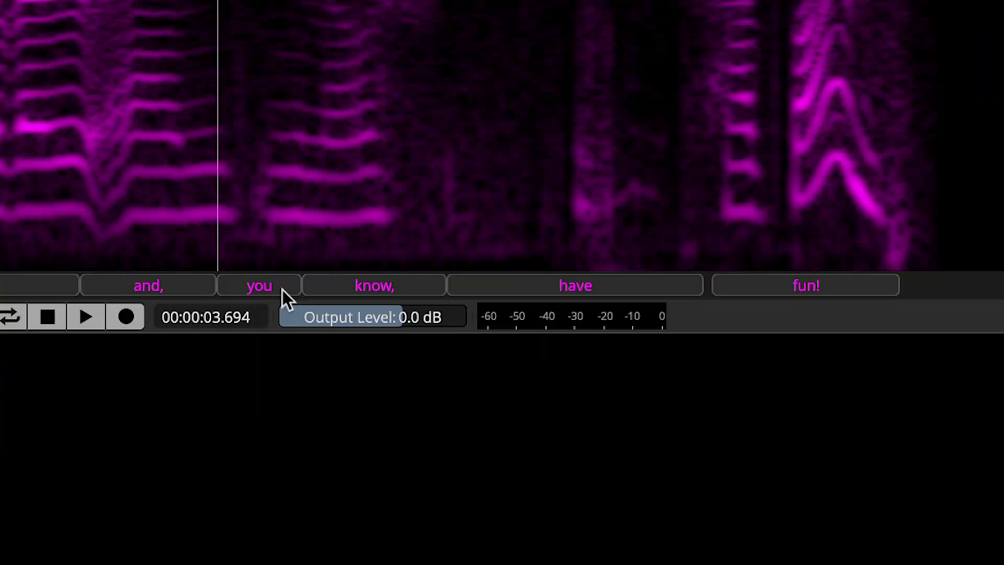
click(412, 290)
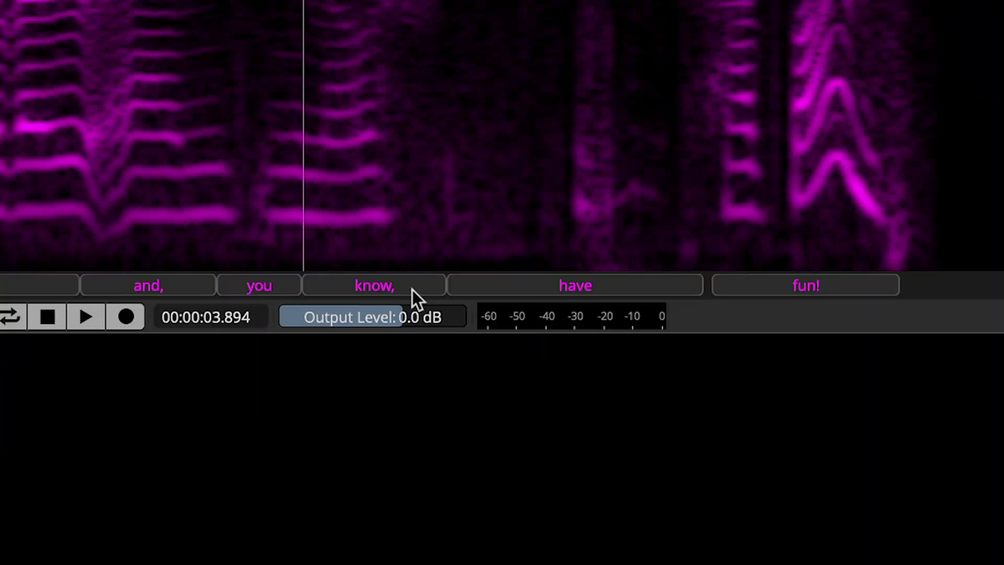
click(610, 287)
click(845, 286)
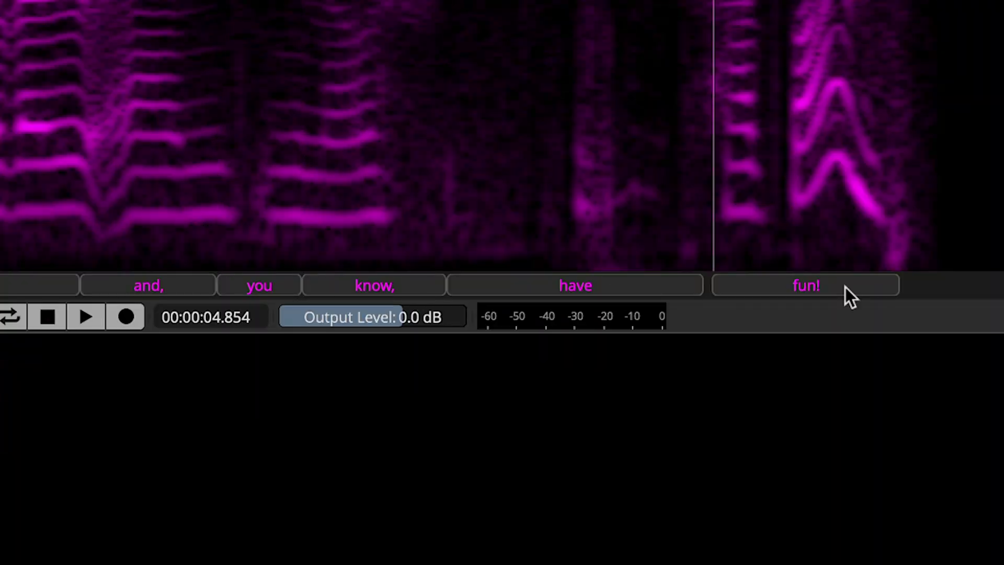
Step: Edit the fun! label's transcript text, adding an extra ! so it reads fun!!
right_click(845, 286)
click(988, 275)
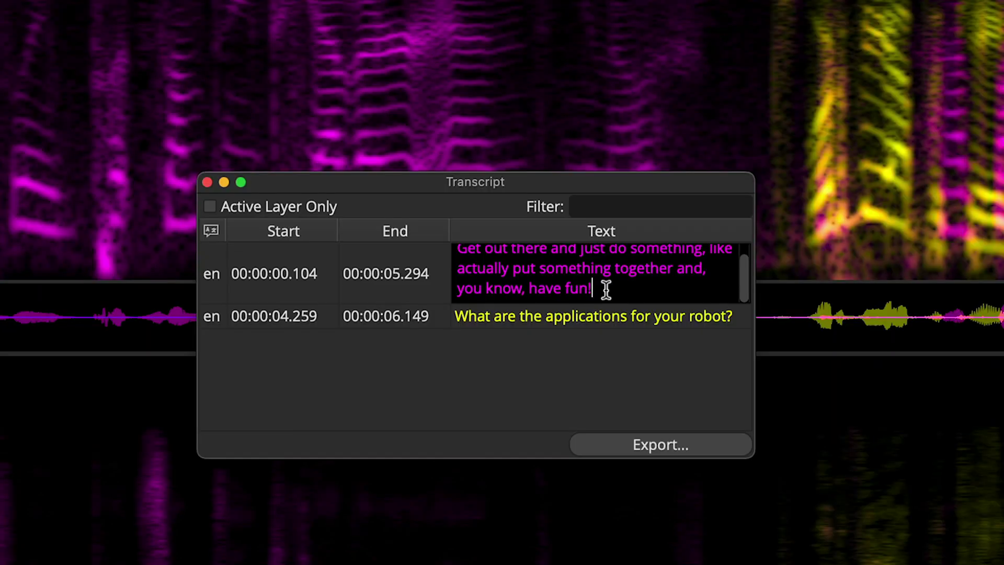
text(!)
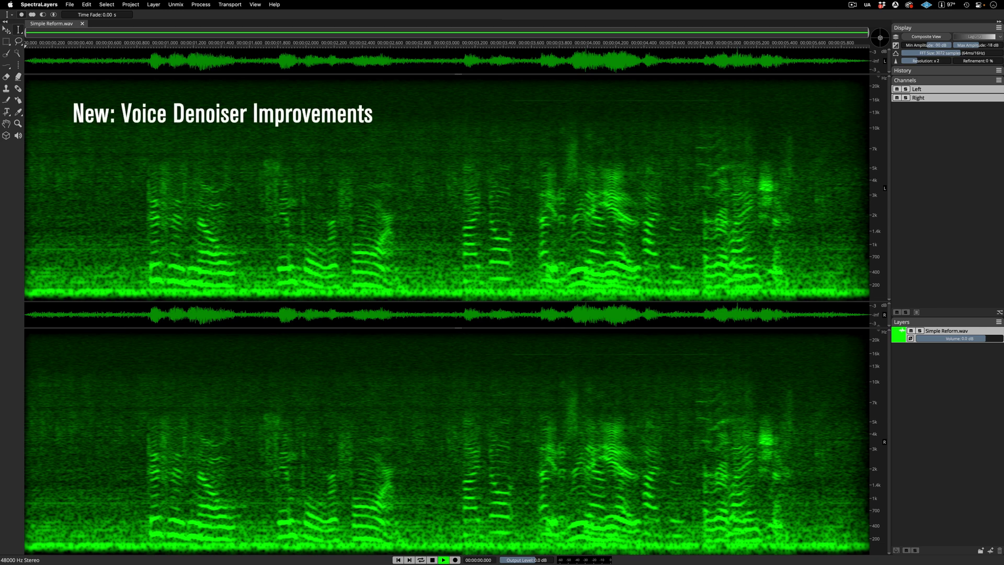
Step: Play the noisy Simple Reform.wav recording and bring up the Unmix processes list
key(space)
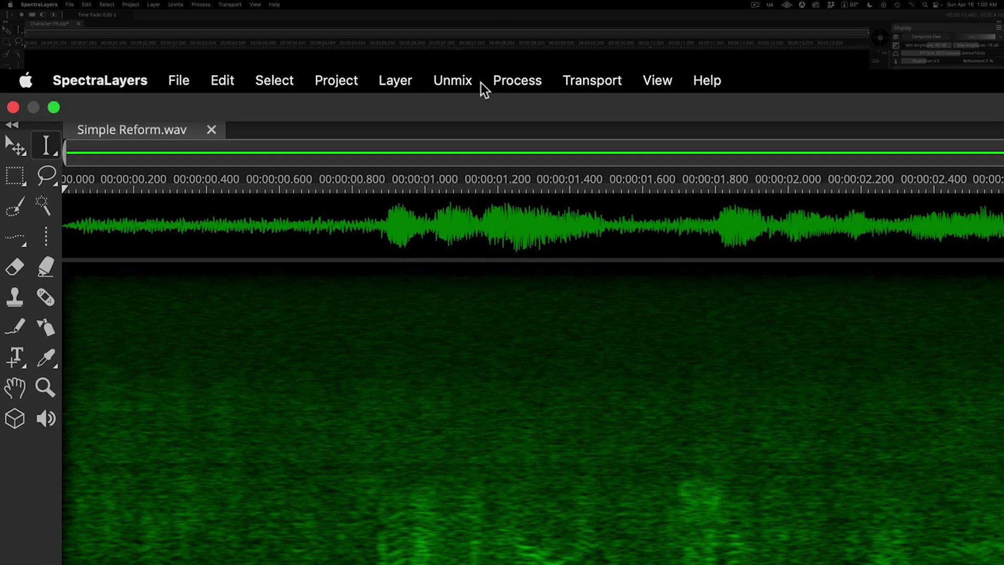
click(480, 110)
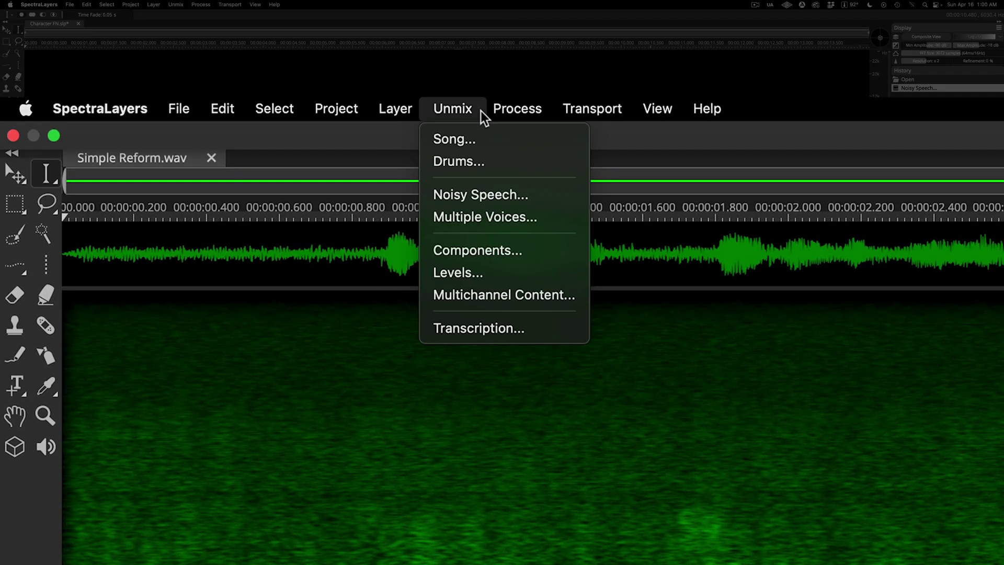
Step: Transcribe the clip in English at Best quality and correct the last word to 'revolution'
click(538, 327)
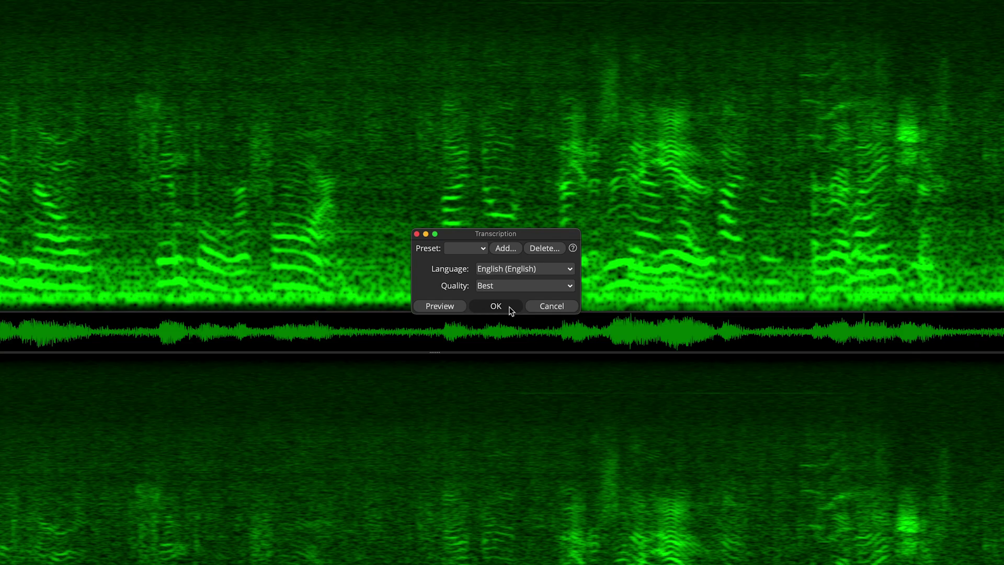
click(512, 310)
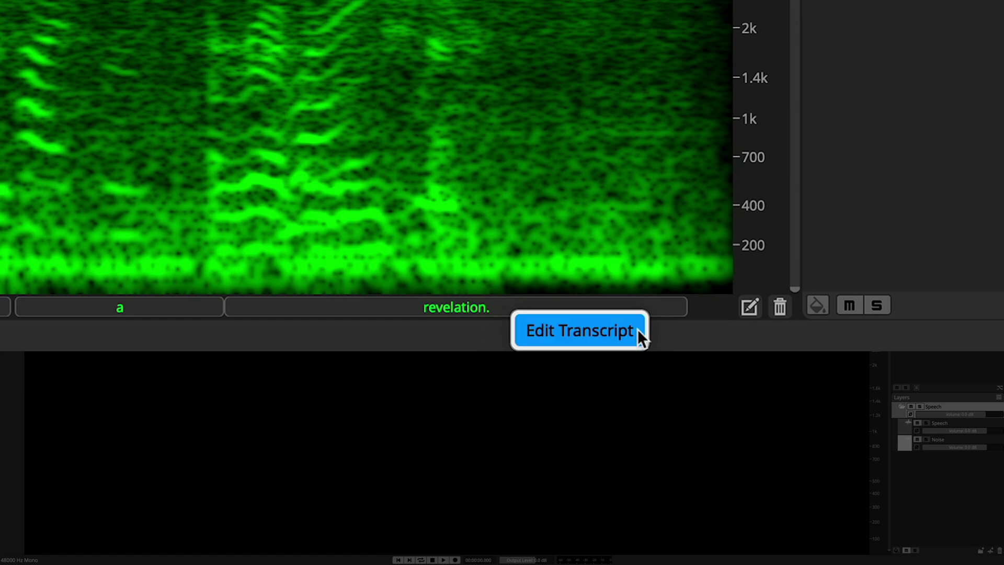
click(579, 329)
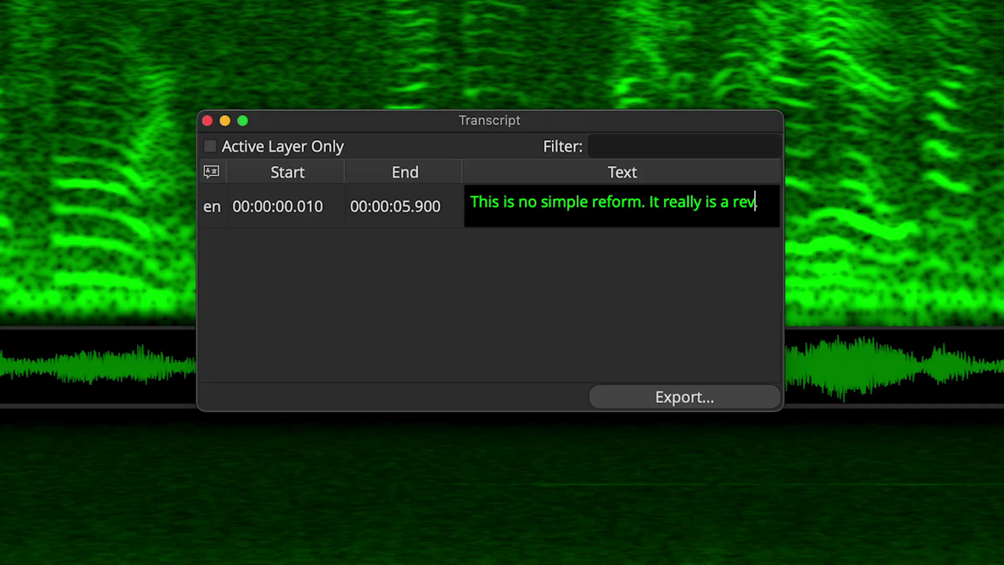
text(olution.)
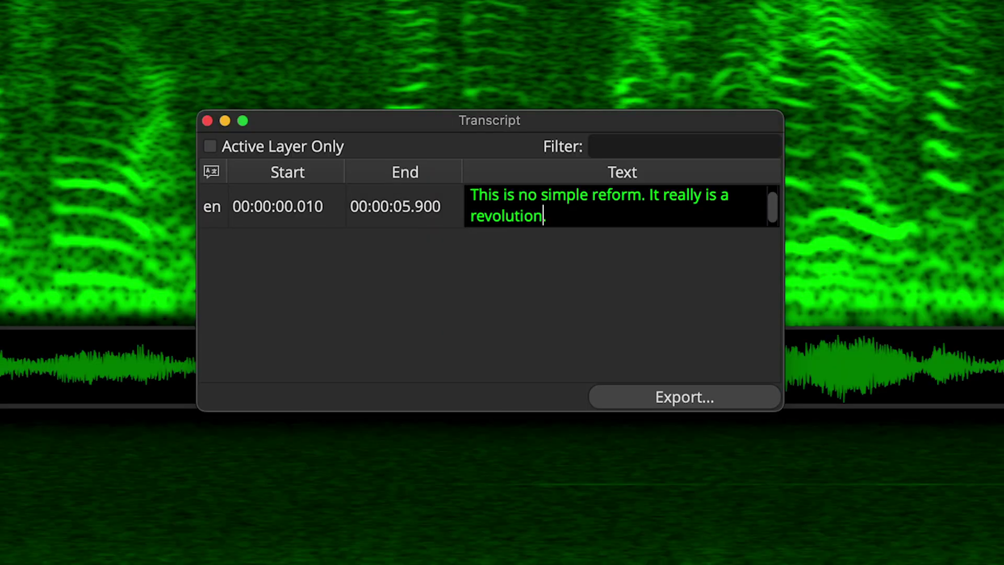
key(Return)
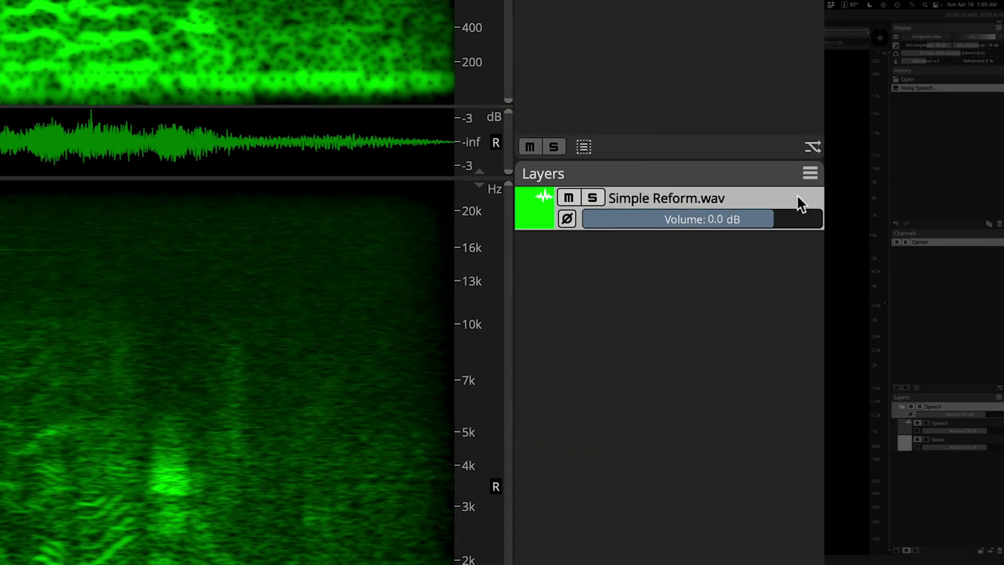
Step: Duplicate the Simple Reform.wav layer, name the copies Primary Speaker and Interrupting Speaker, then mute Interrupting Speaker
right_click(797, 199)
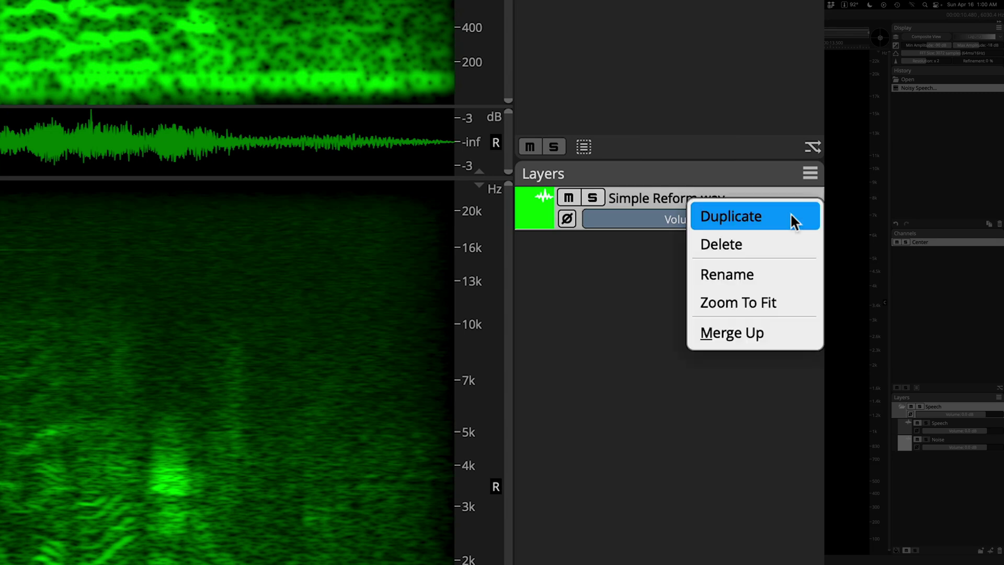
click(792, 221)
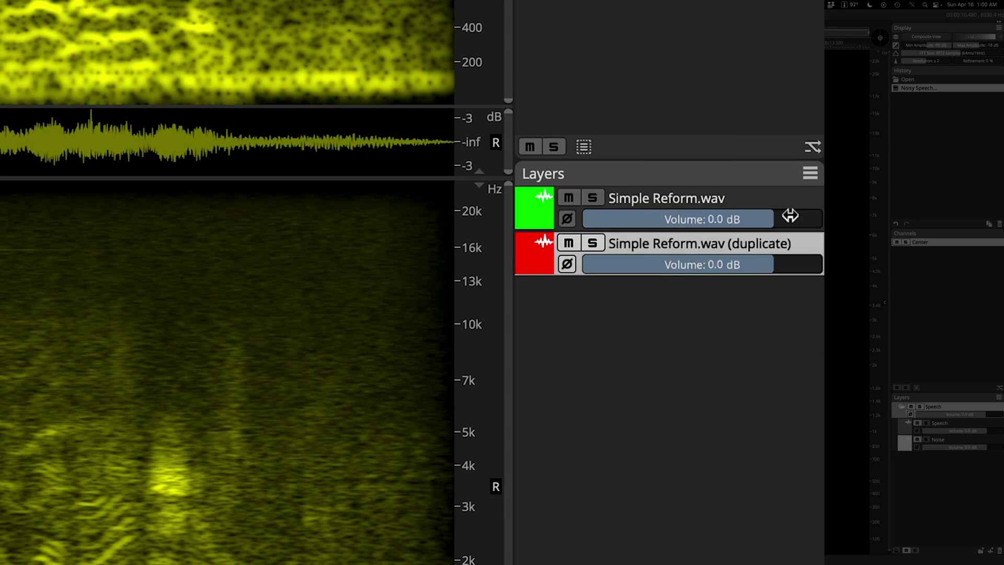
double_click(790, 216)
text(Primary Speake)
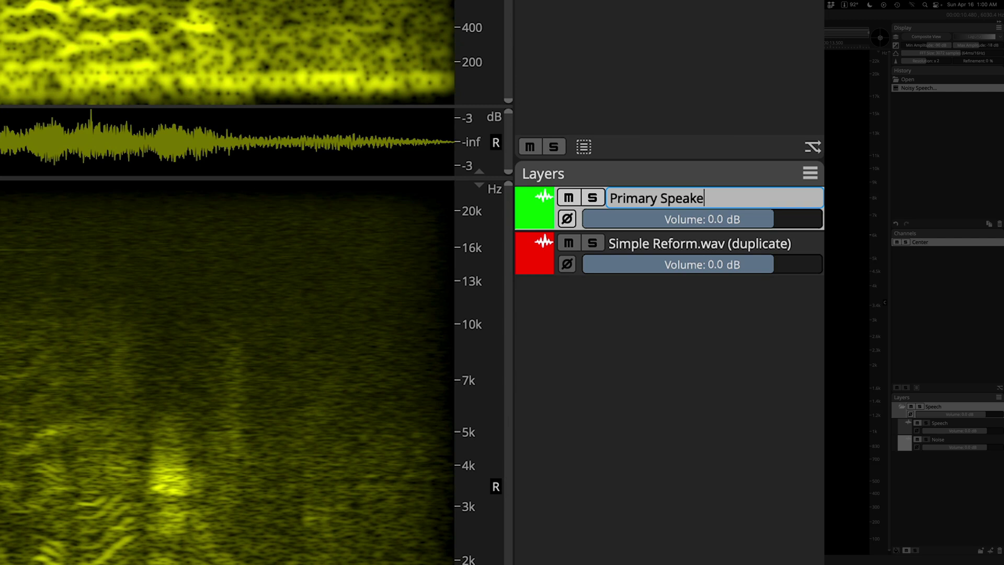
text(r)
key(Tab)
text(Int)
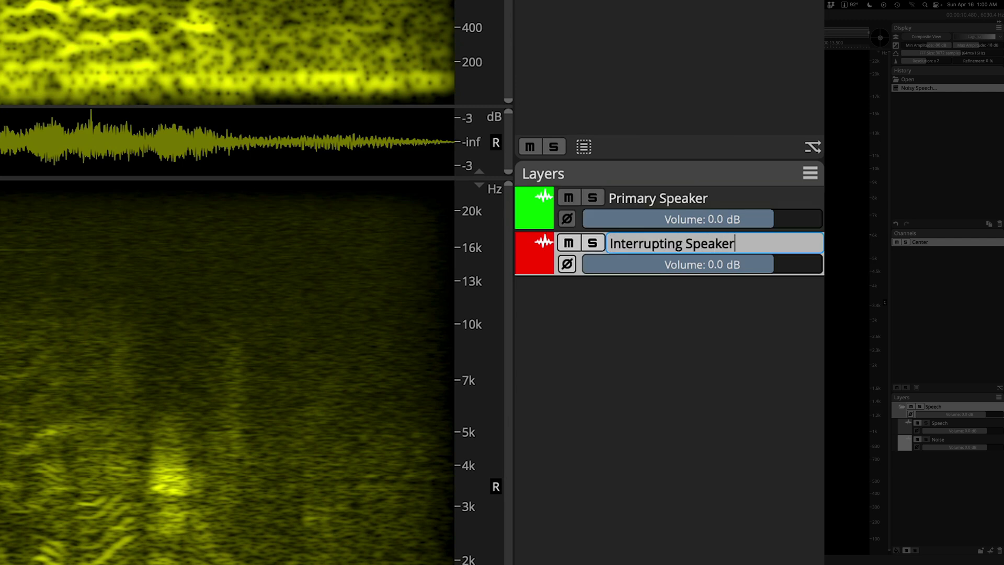
key(Tab)
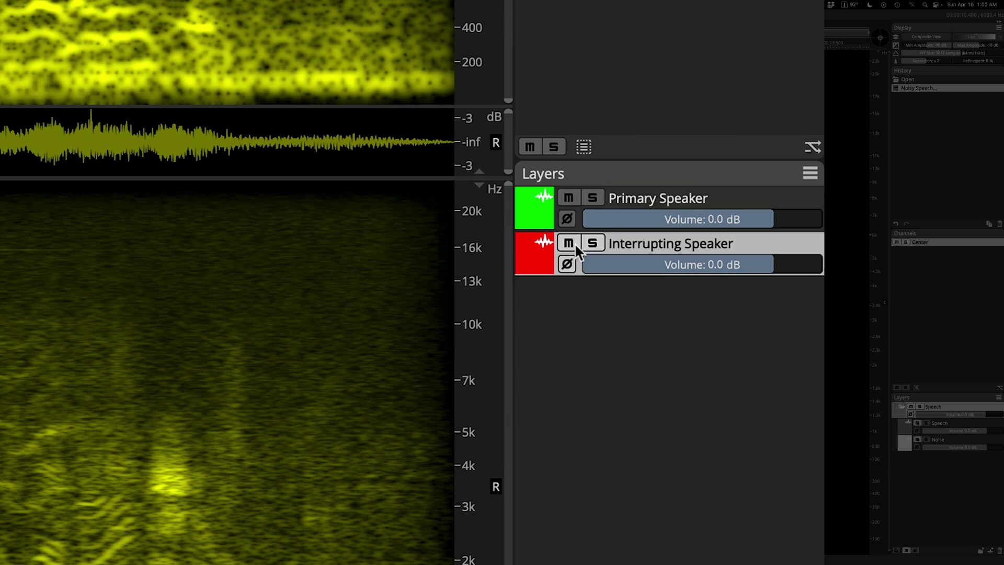
click(575, 243)
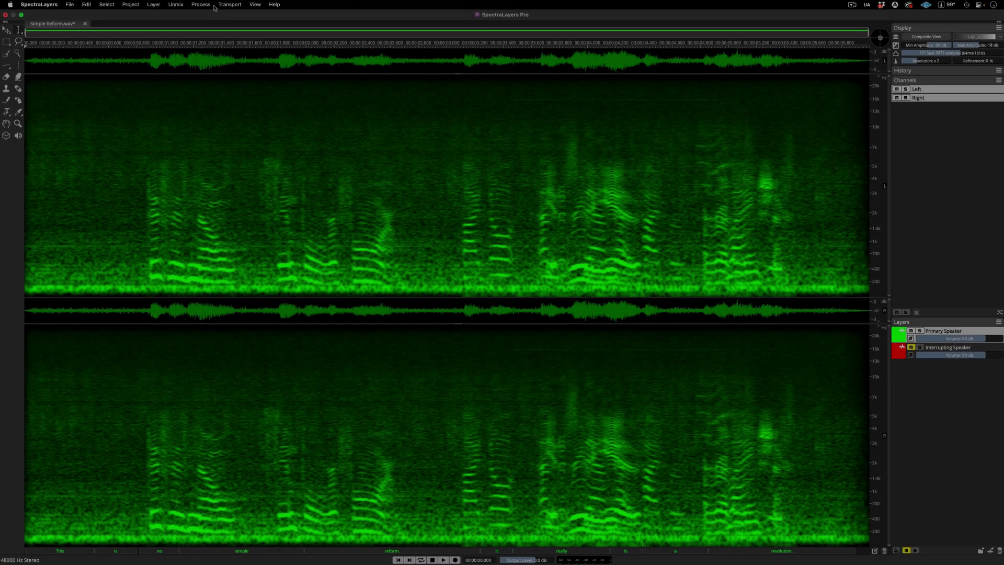
Step: Denoise Primary Speaker with Background Noise at 100%, then select and play 3 s to the end
click(212, 6)
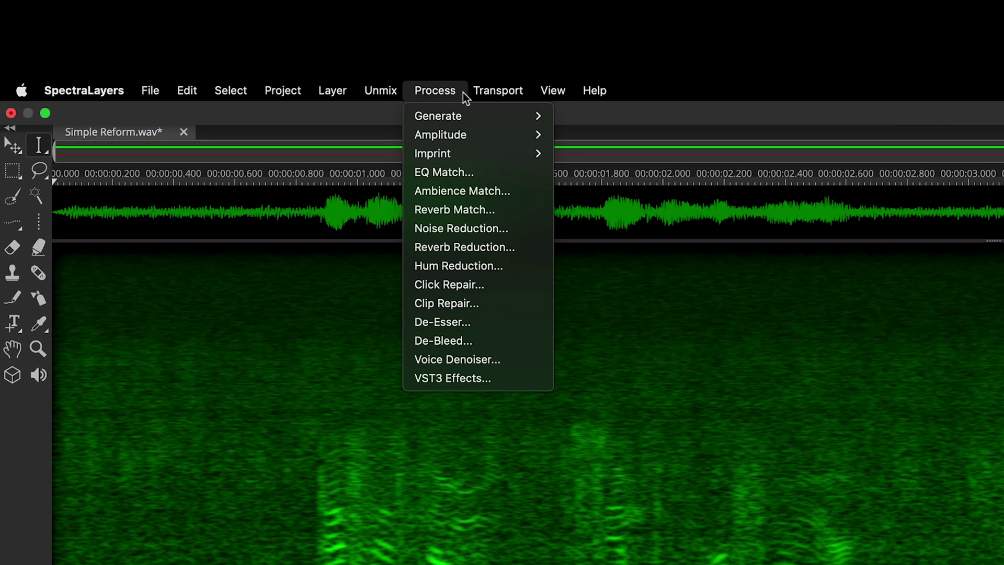
click(509, 359)
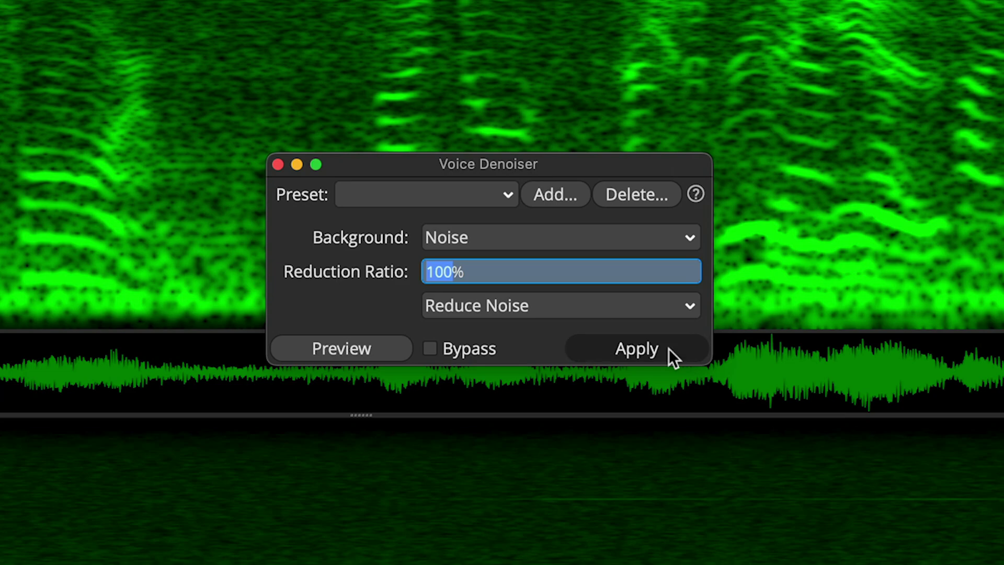
click(669, 349)
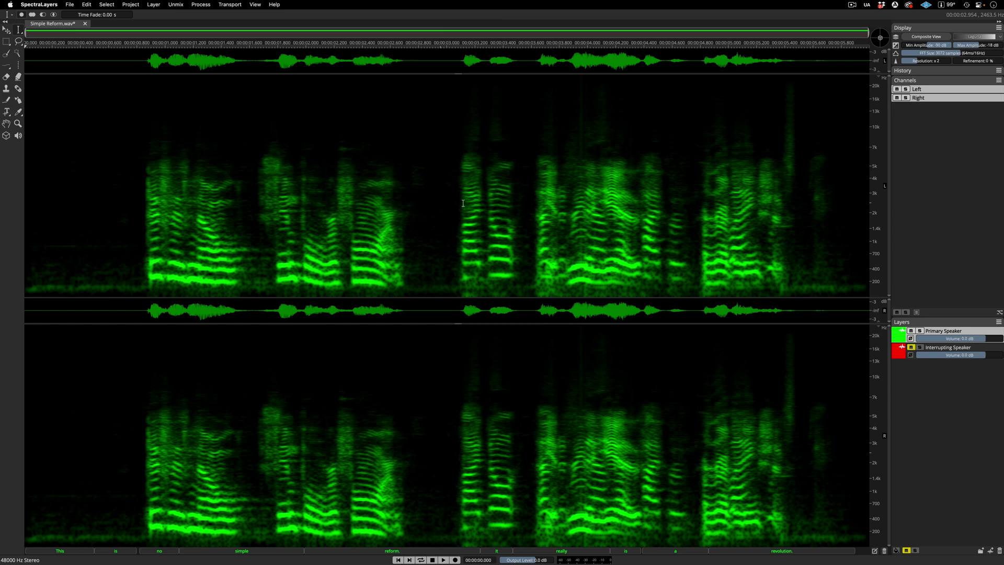
drag(439, 203, 871, 210)
key(space)
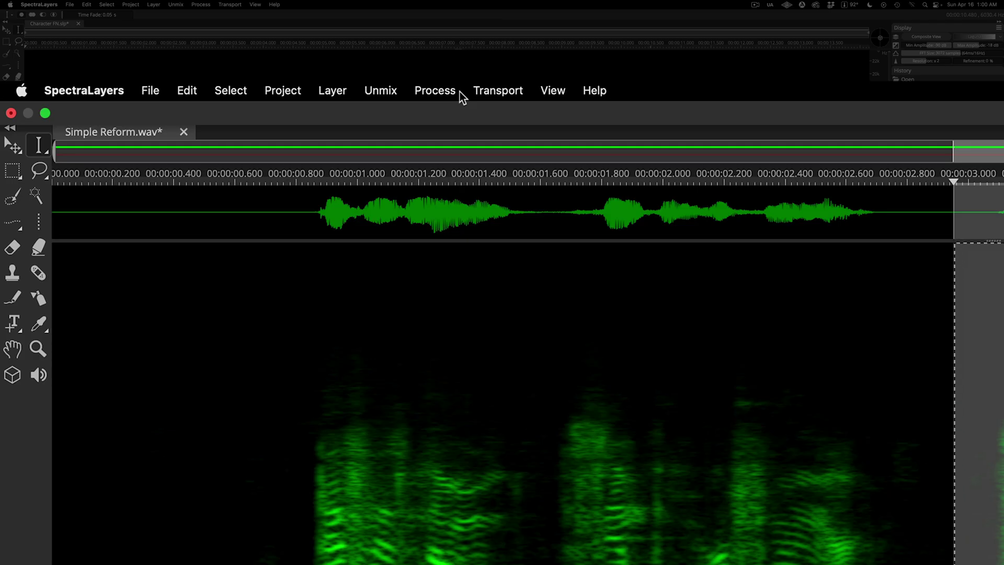
Step: Remove the Other Voice from the selected end of Primary Speaker, then clear the selection
click(460, 92)
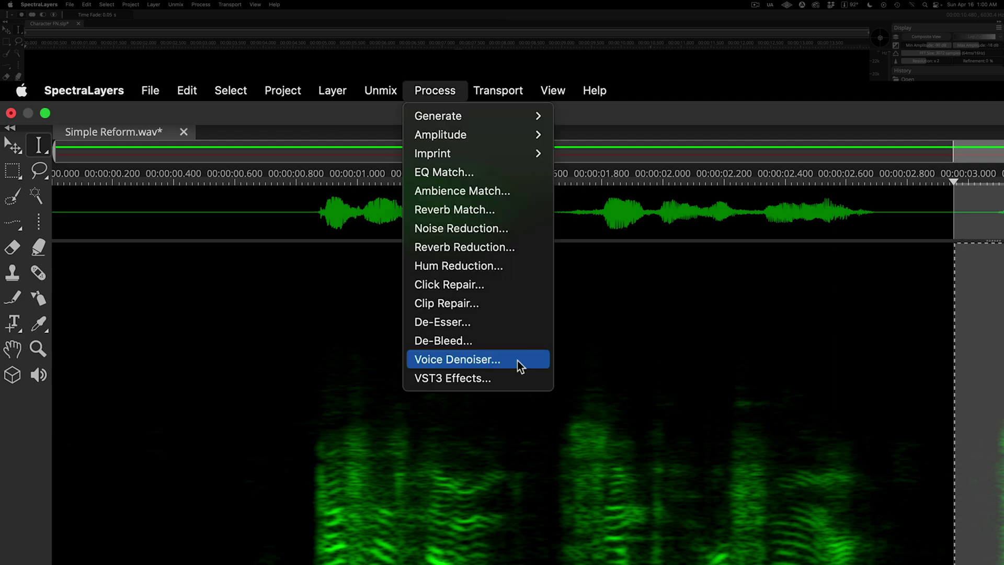
click(517, 360)
click(689, 237)
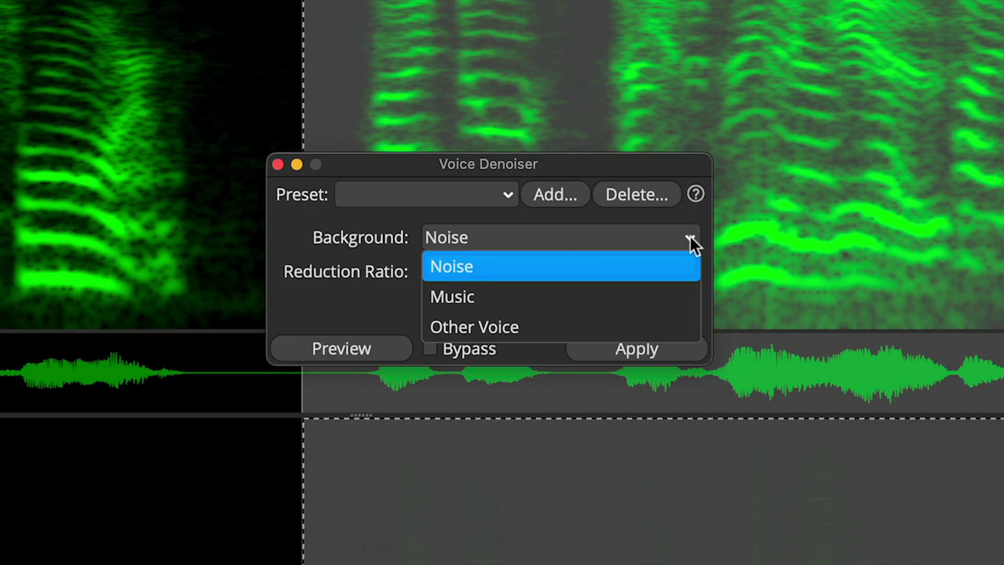
click(679, 325)
click(675, 348)
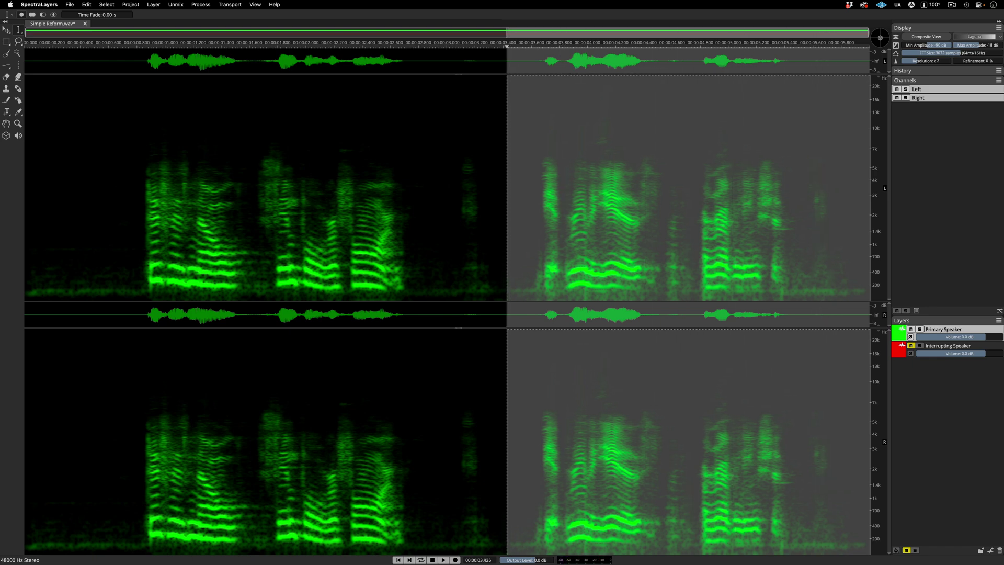
key(super+d)
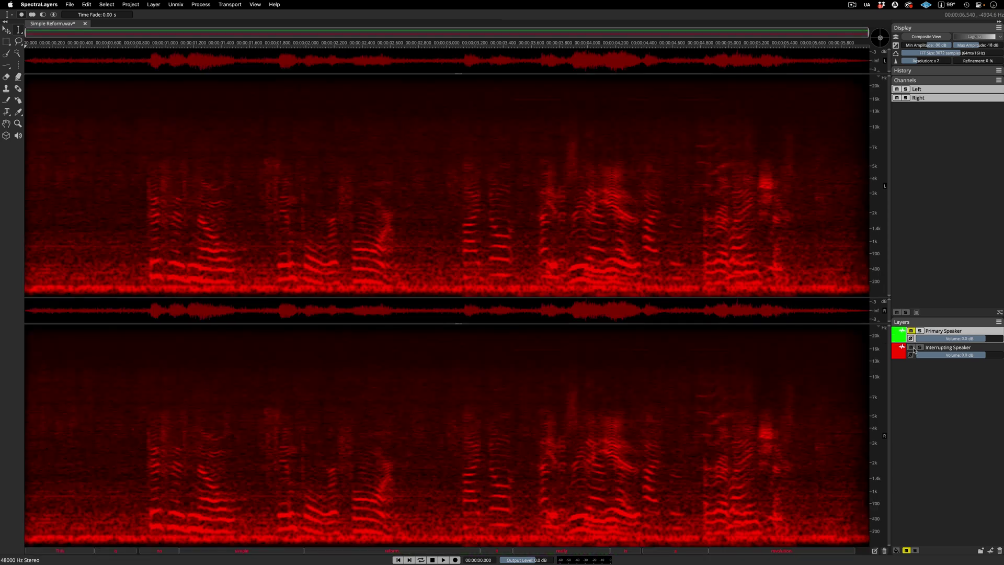
Step: Remove background noise from the Interrupting Speaker layer with the Voice Denoiser
click(212, 6)
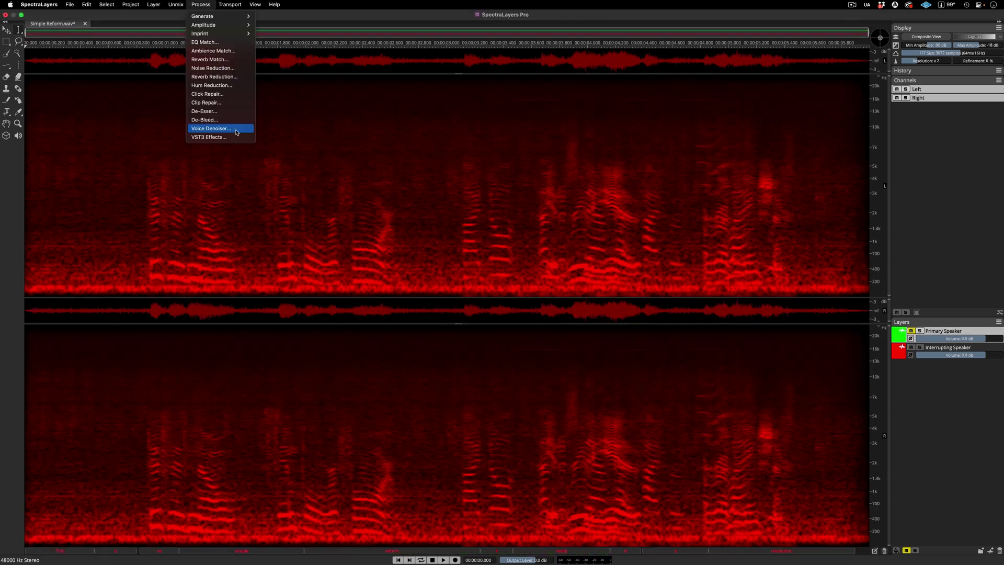
click(237, 128)
click(554, 268)
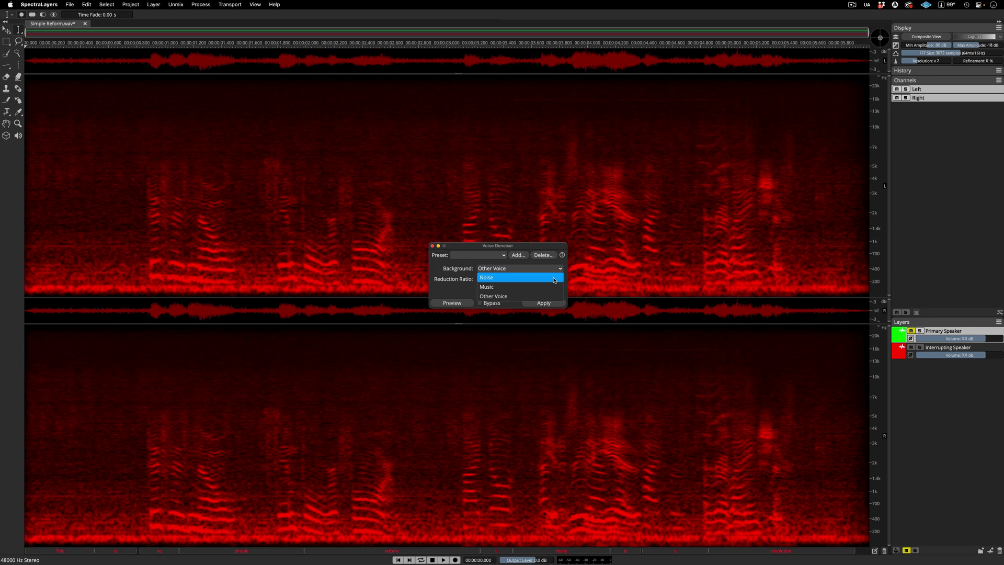
click(554, 278)
click(554, 304)
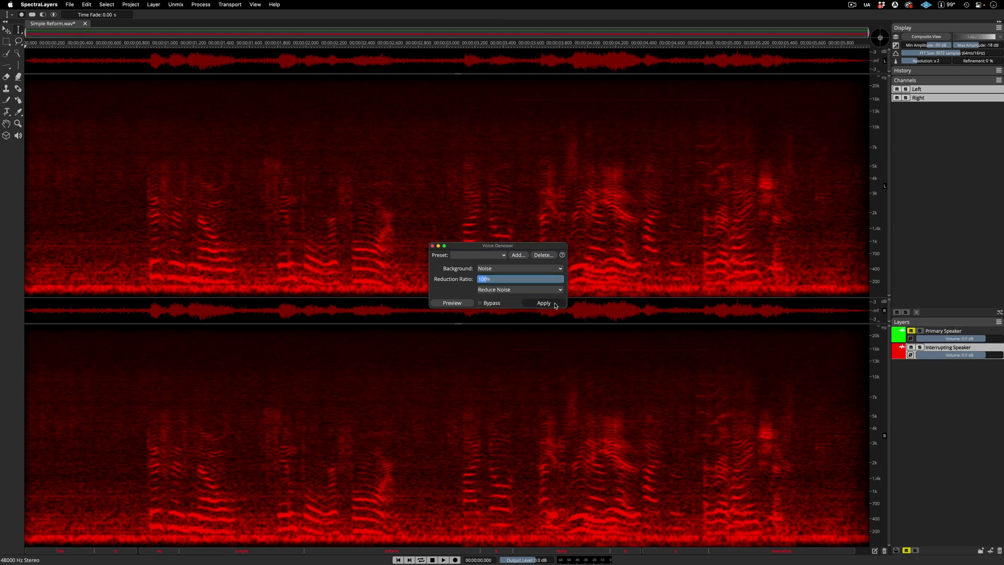
Step: Set the Voice Denoiser to Other Voice with Reduce Signal mode
click(201, 5)
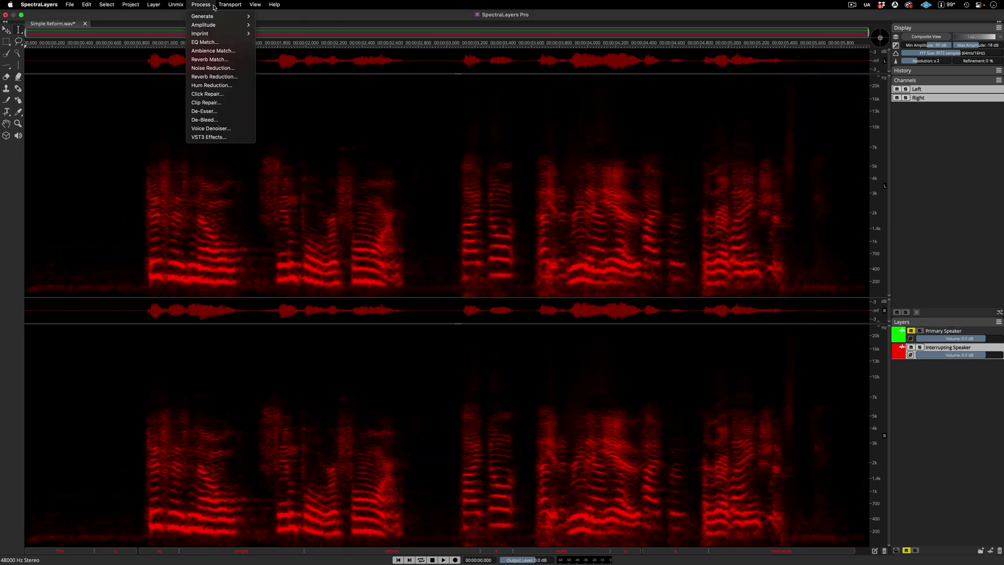
click(237, 130)
click(559, 268)
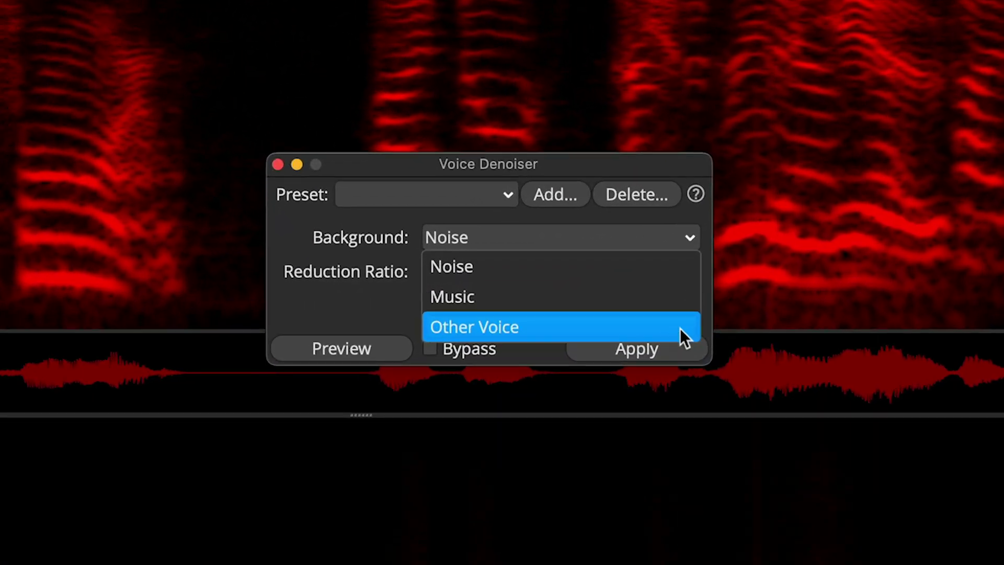
click(679, 327)
click(689, 306)
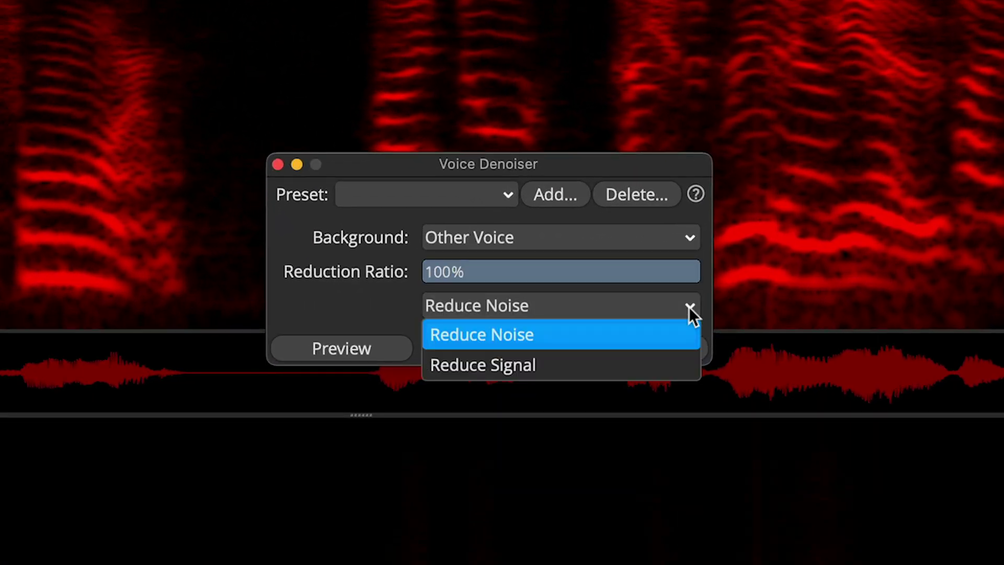
click(682, 365)
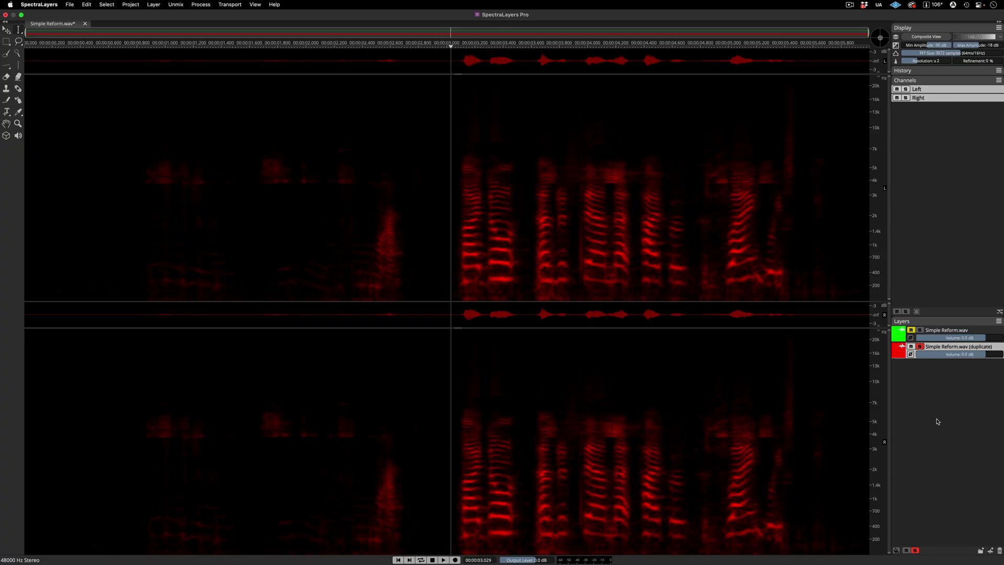
Step: Play back the isolated interrupting voice
key(space)
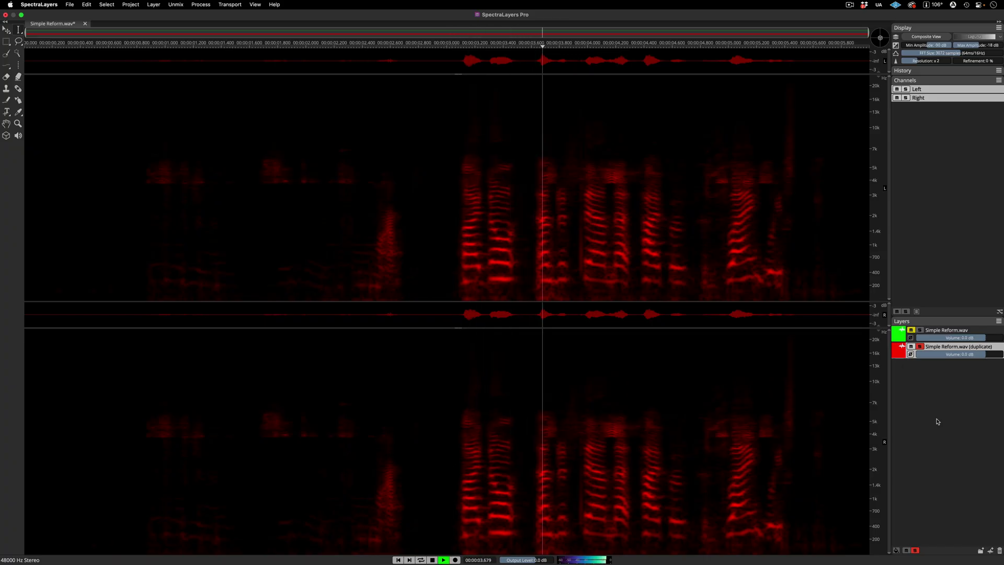